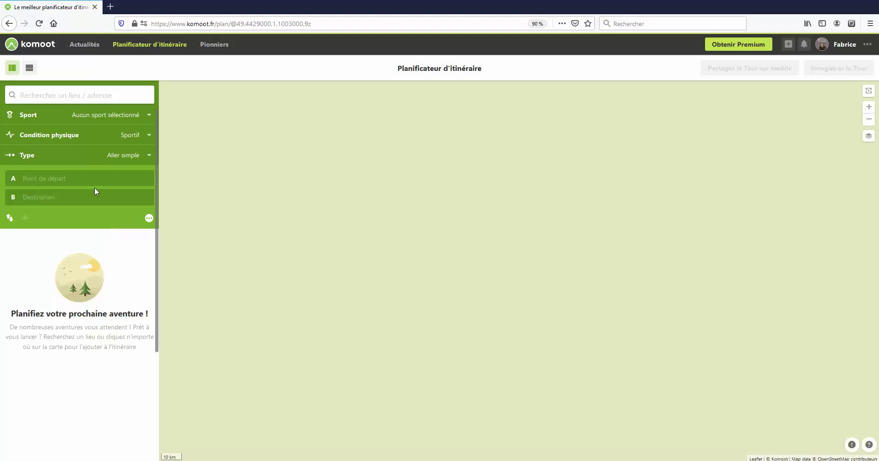
Set the sport for the new tour to road cycling (Cyclisme sur route)
click(38, 117)
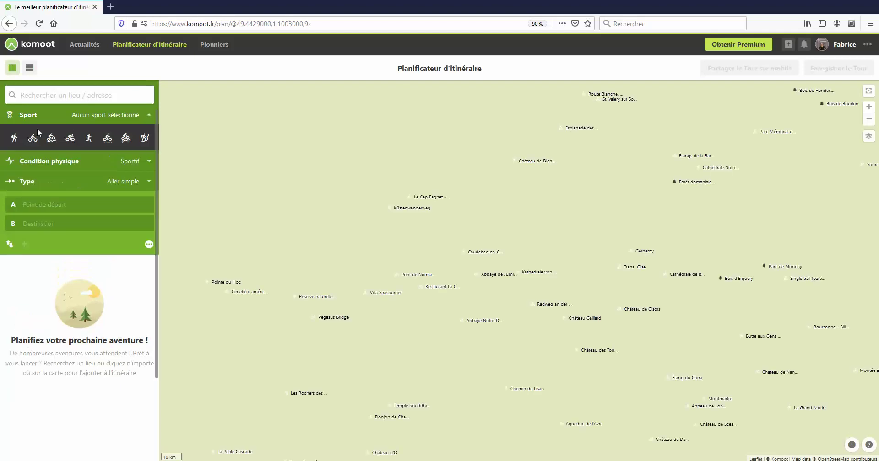
click(149, 117)
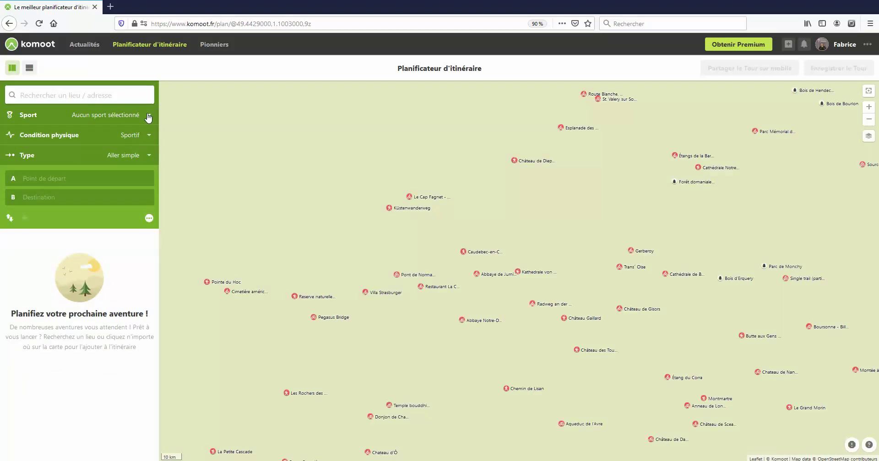
click(31, 118)
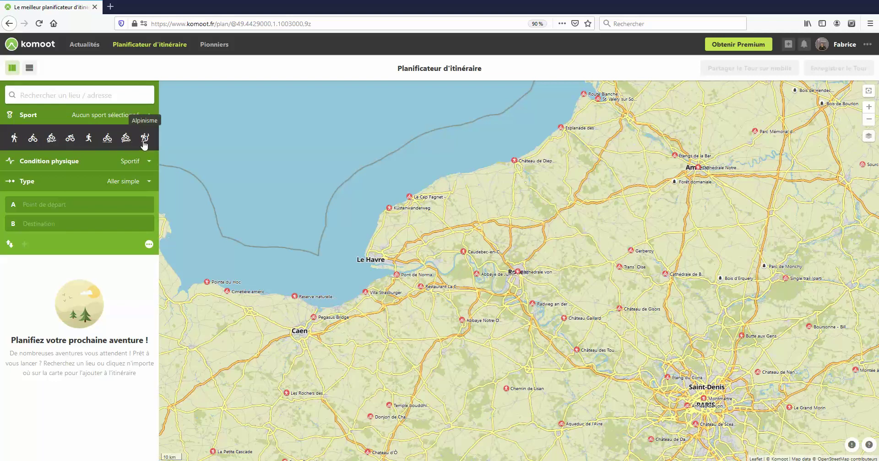
click(70, 141)
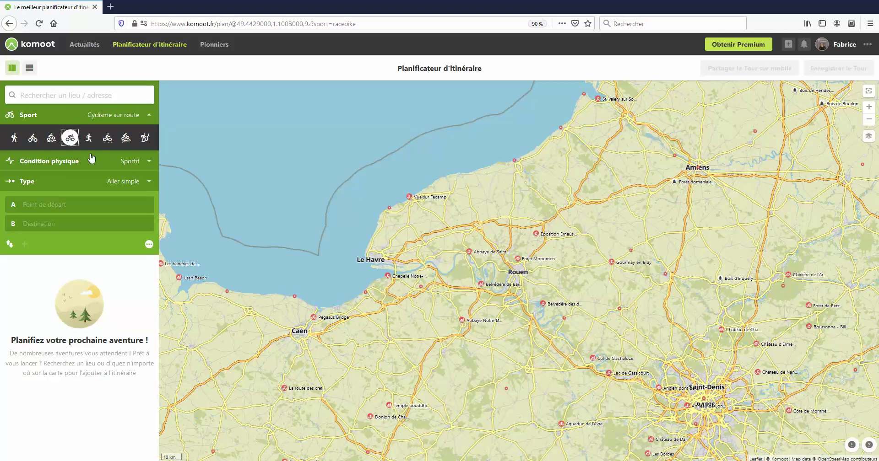
Set the fitness level to Sportif and the tour type to a round trip (Boucle)
click(148, 162)
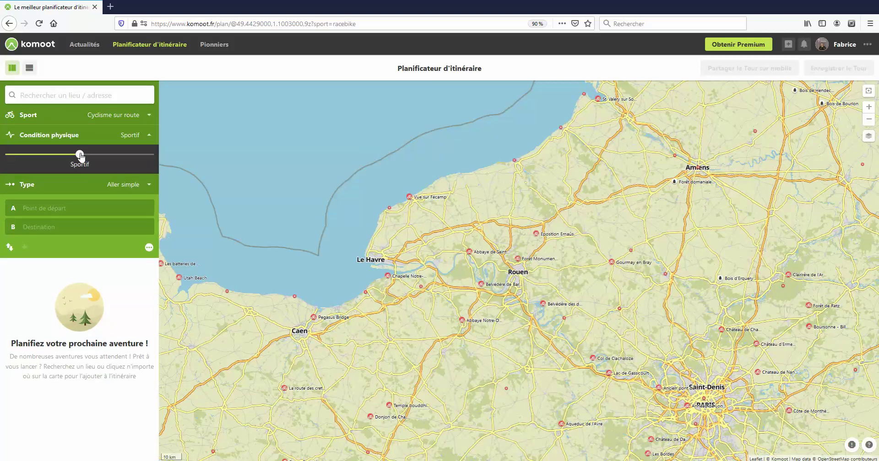
mouse_move(48, 156)
mouse_down()
mouse_move(8, 155)
mouse_move(45, 156)
mouse_up()
click(138, 185)
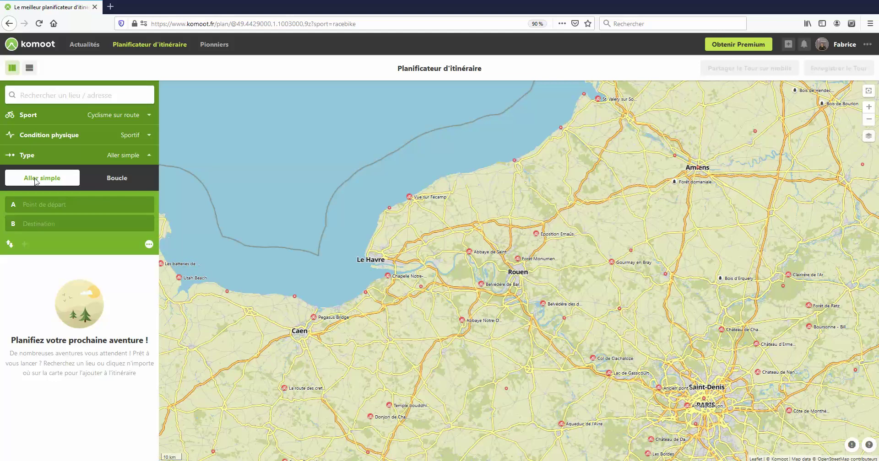
click(122, 179)
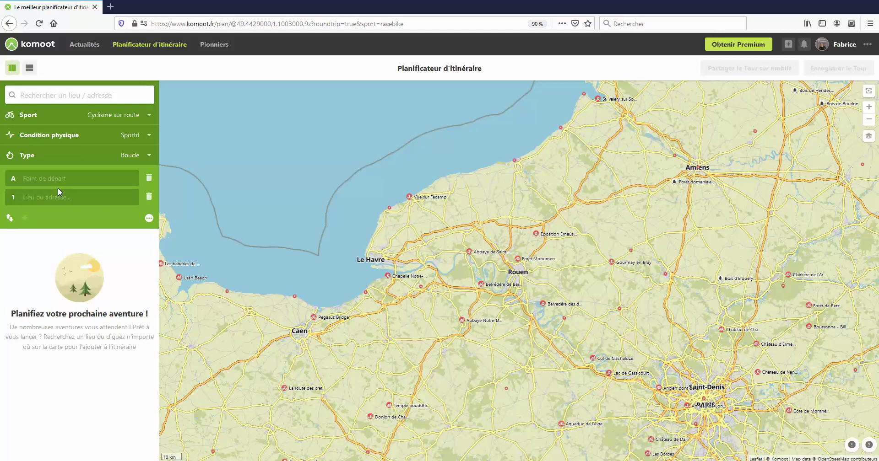
Find the village of Orival in Haute-Normandie (76500) and make it the starting point of the tour
click(83, 92)
text(ori)
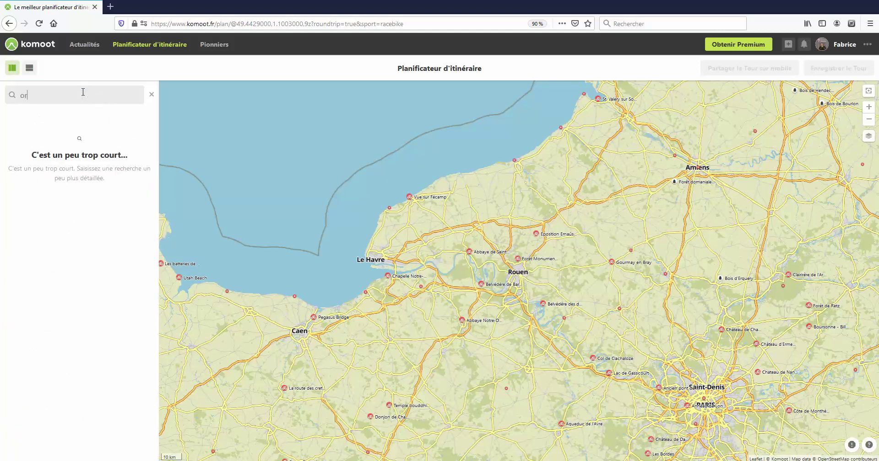
text(val)
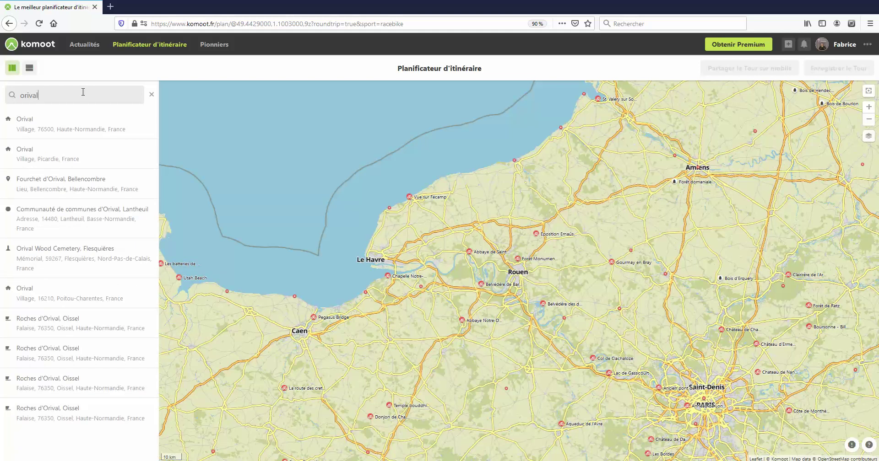
click(40, 124)
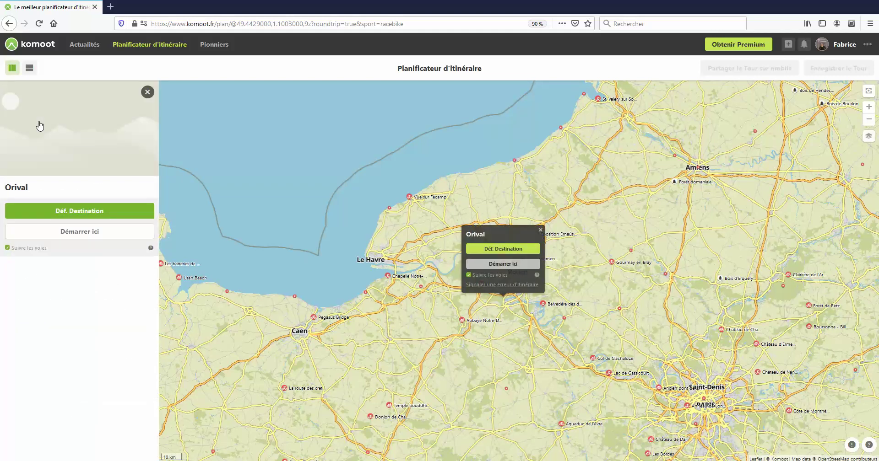
click(869, 109)
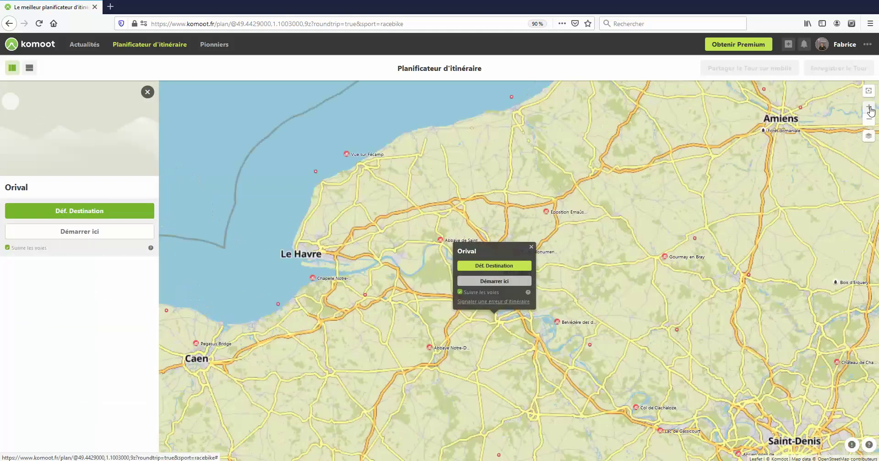
click(869, 109)
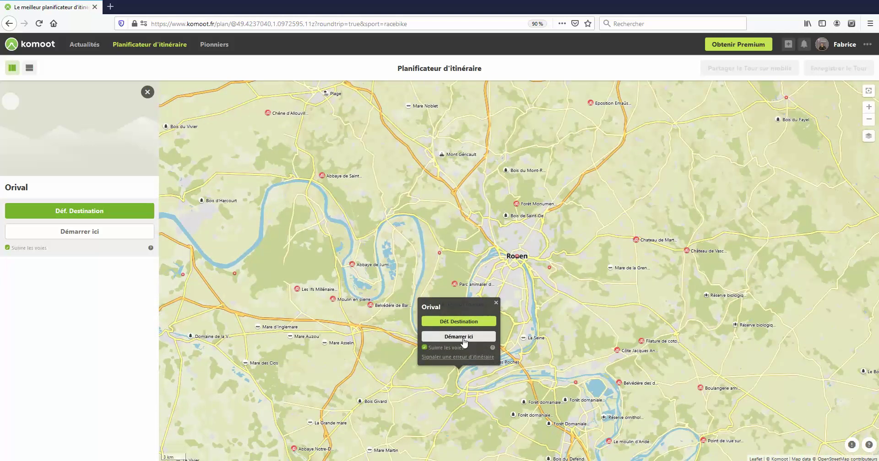
click(458, 337)
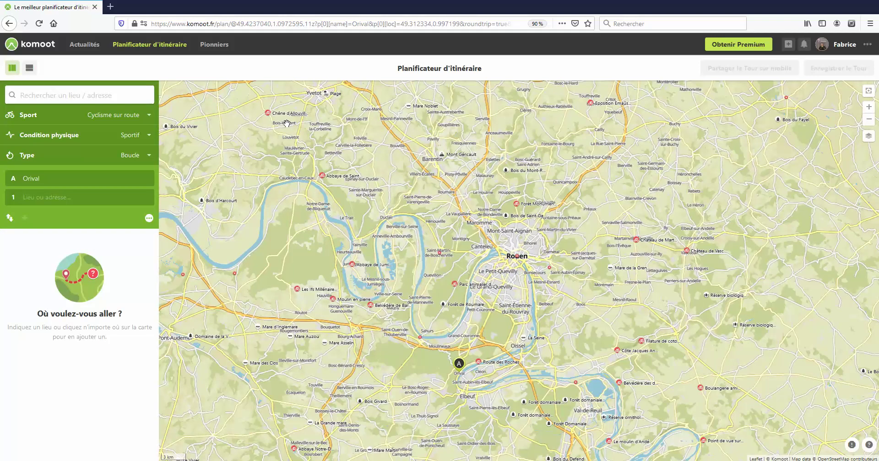
Set the Chêne d'Allouville-Bellefosse cycling highlight on the map as the tour's destination
drag(409, 206, 448, 232)
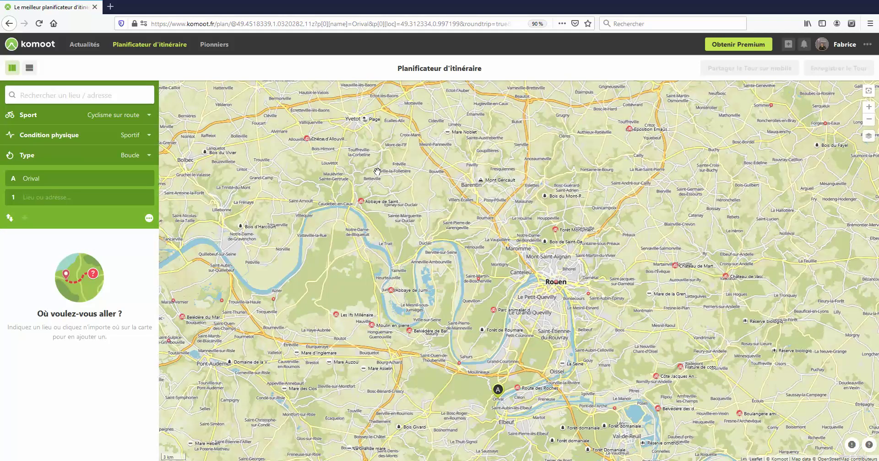
click(307, 142)
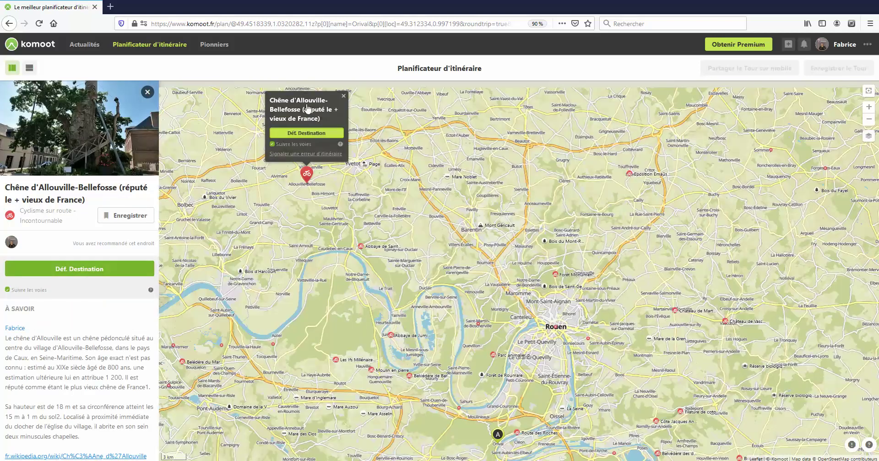
click(307, 133)
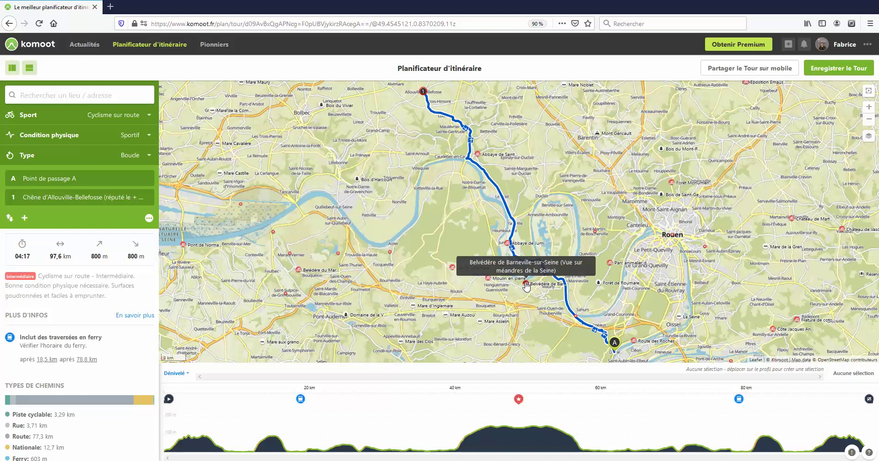
Include the Belvédère de Barneville-sur-Seine and the Moulin en pierre d'Hauville highlights in the route
click(526, 285)
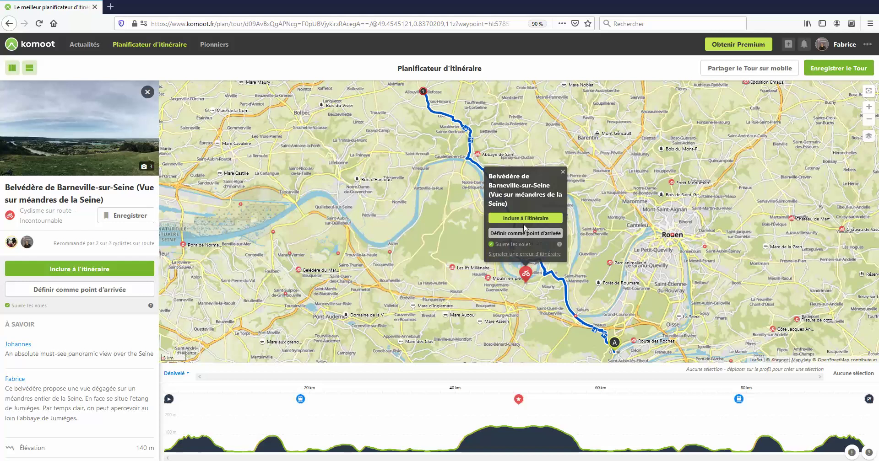
click(525, 221)
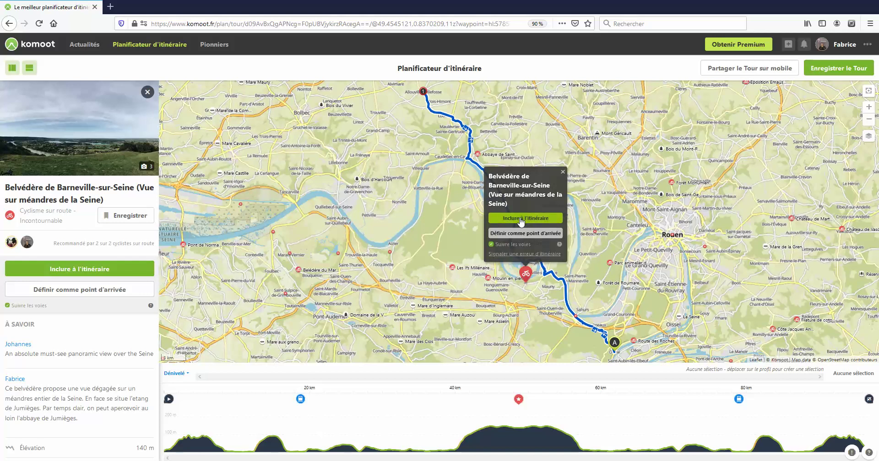
click(521, 221)
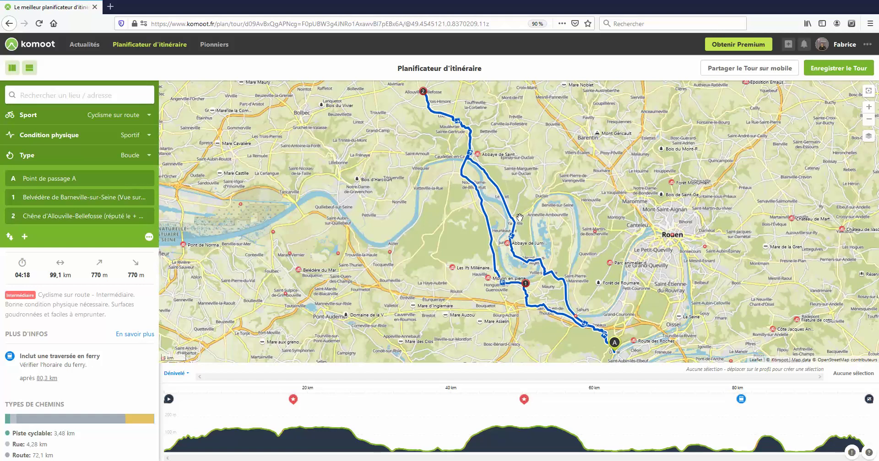
click(488, 280)
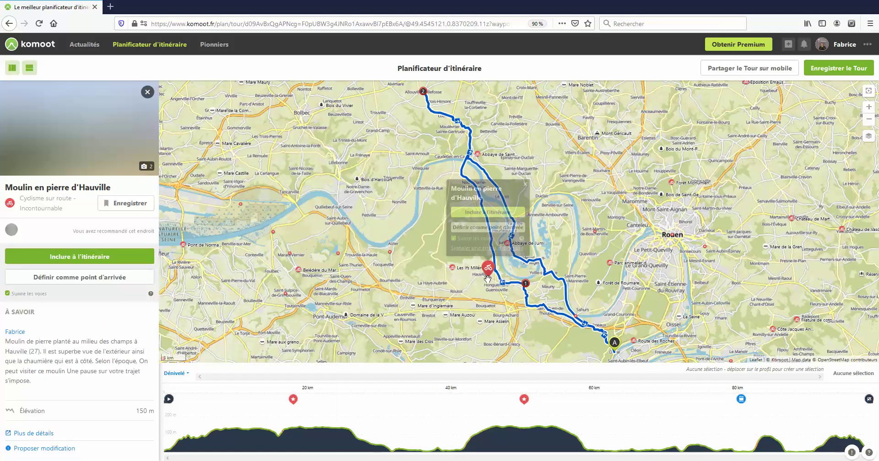
click(488, 213)
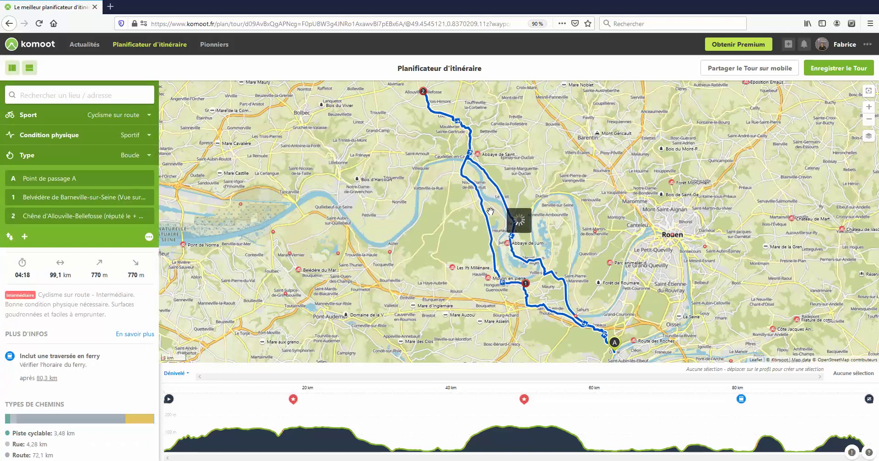
Include the highlights Les Ifs Millénaires (La Haye-de-Routot) and Abbaye de Saint-Wandrille-Rançon in the route
click(453, 269)
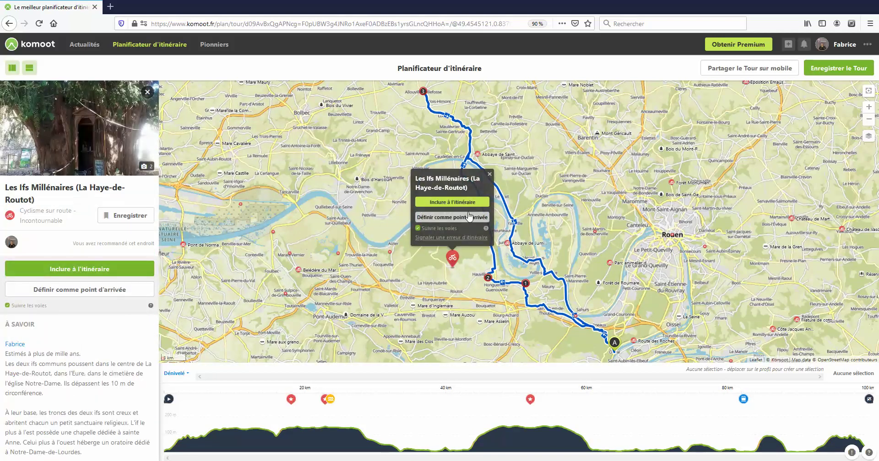
click(462, 199)
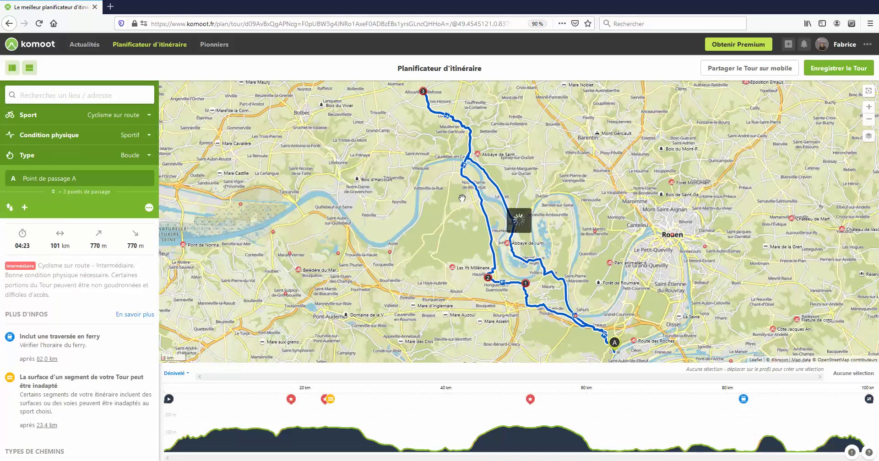
click(478, 157)
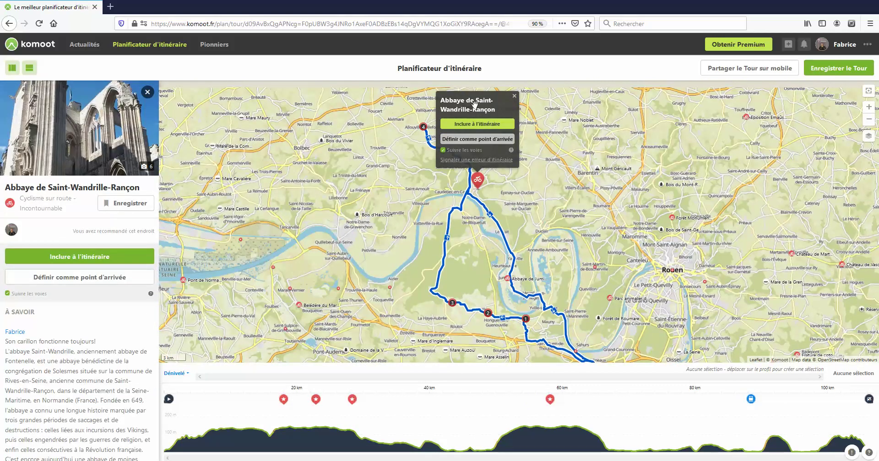
click(473, 124)
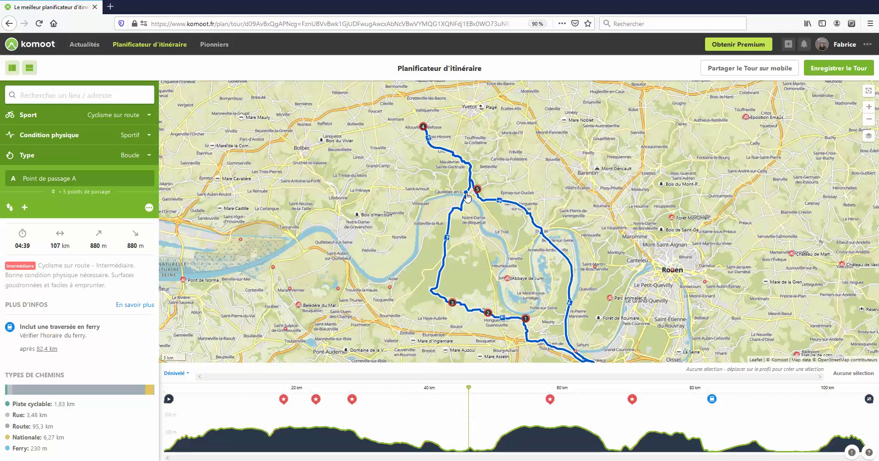
Reroute the section between Les Ifs Millénaires and the Chêne d'Allouville westward through a new waypoint near Saint-Arnoult
drag(467, 197, 412, 200)
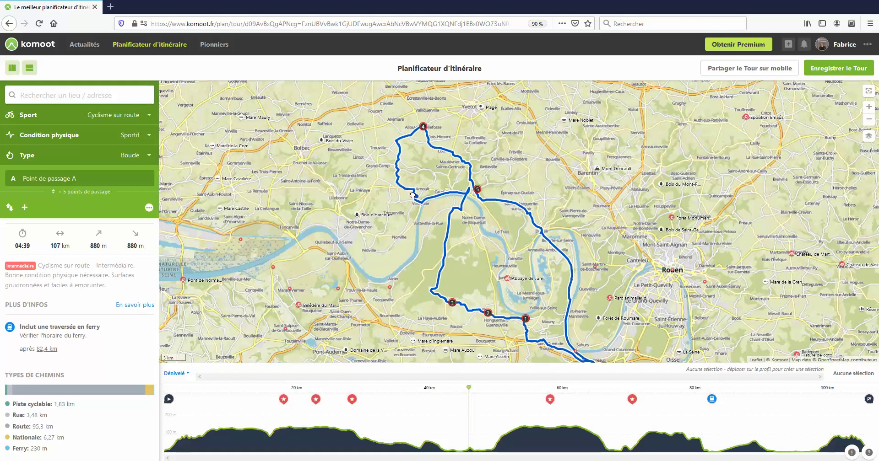
click(411, 196)
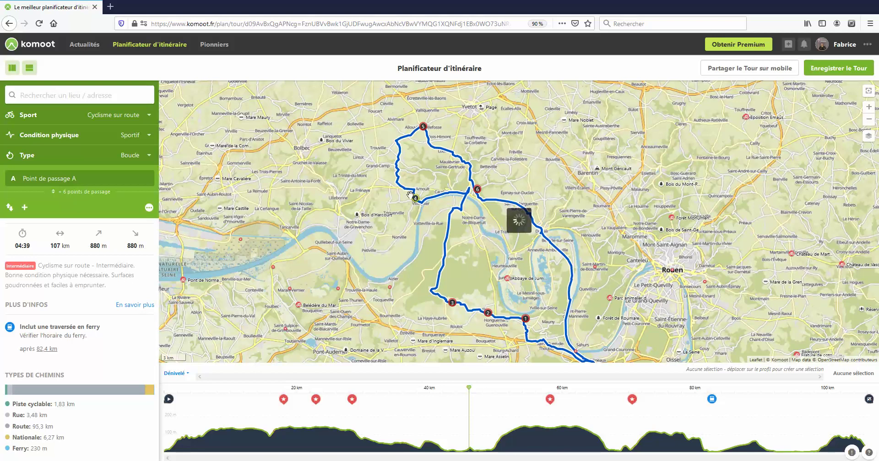
click(410, 194)
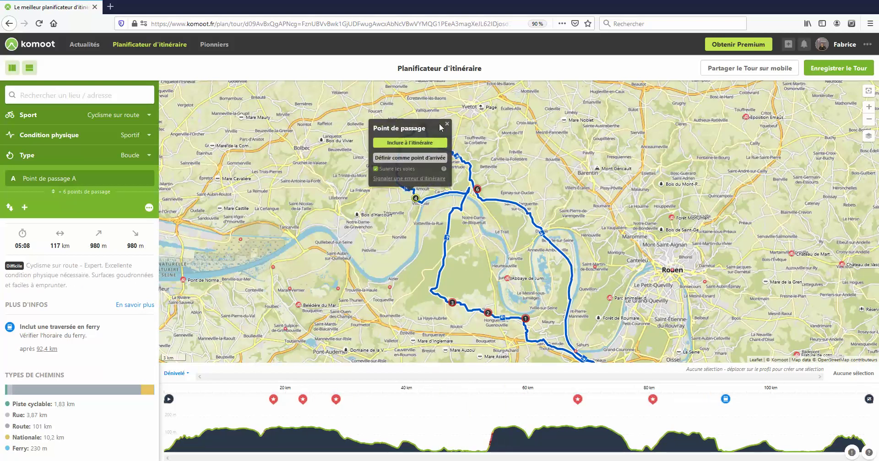
click(447, 125)
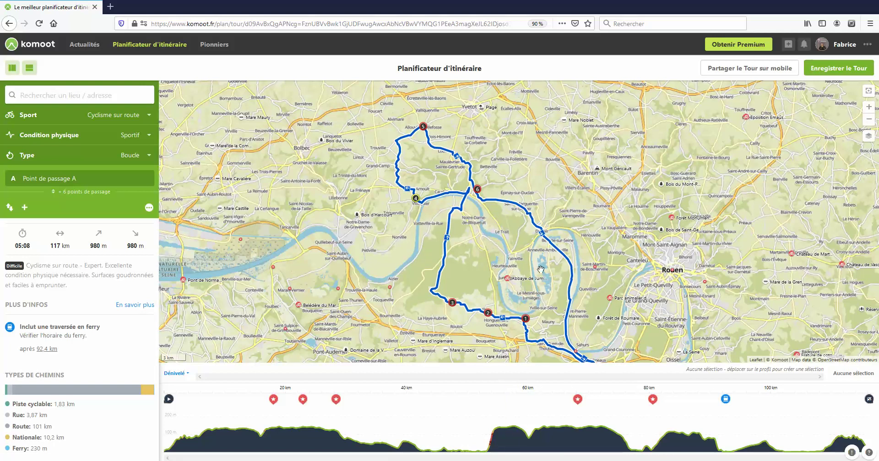
Include the Abtei Saint Georges de Boscherville highlight in the return section of the route toward Orival
click(564, 281)
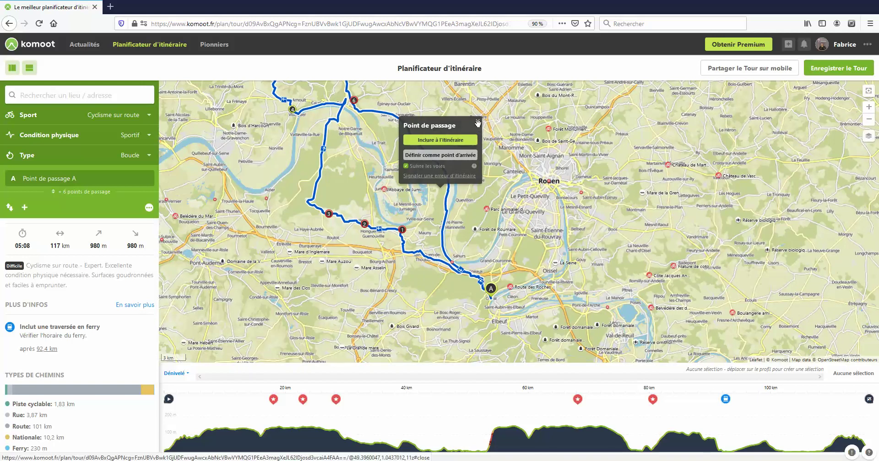
click(477, 121)
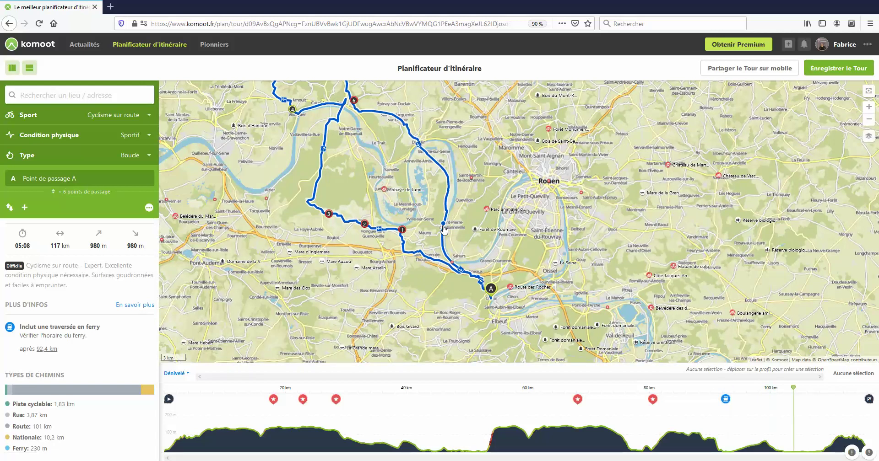
click(472, 179)
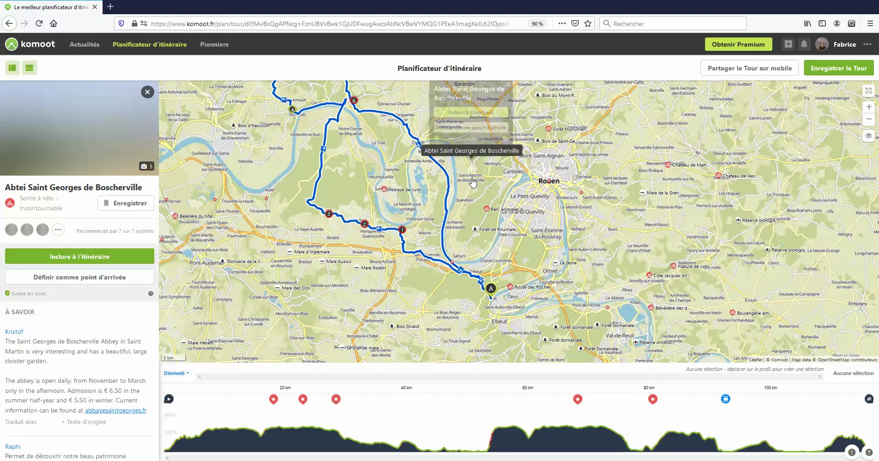
click(468, 125)
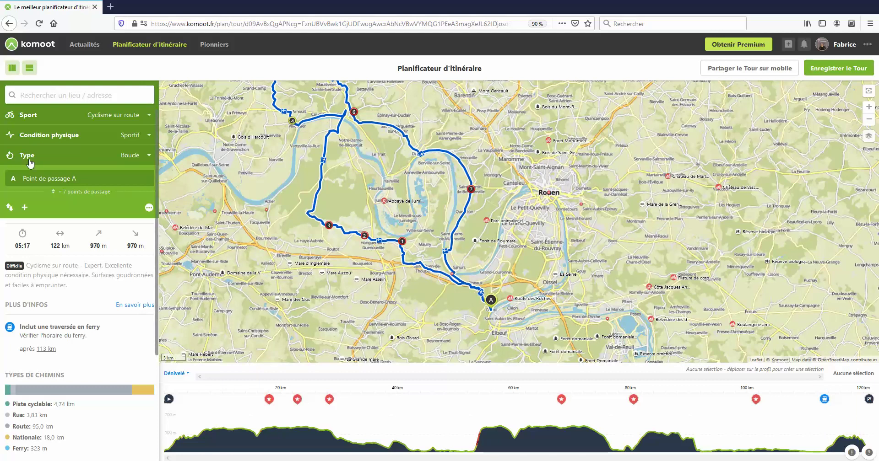
Expand the full list of waypoints and examine their order
click(54, 193)
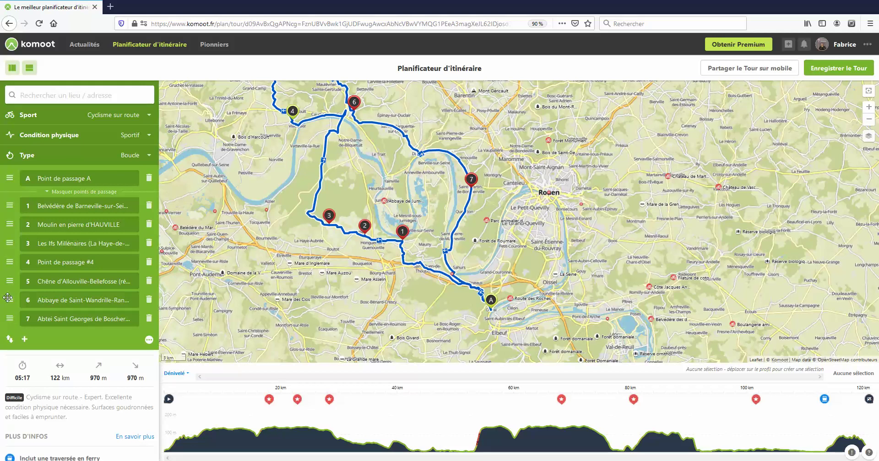
mouse_move(10, 299)
mouse_down()
mouse_move(10, 283)
mouse_move(9, 295)
mouse_up()
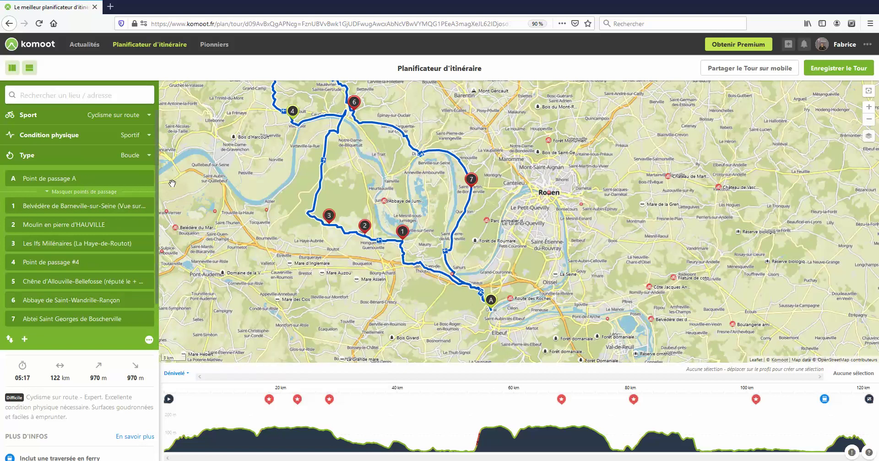
Examine the ferry crossing and way type breakdown, and locate the Nationale road sections of the route on the map
scroll(22, 162, down, 5)
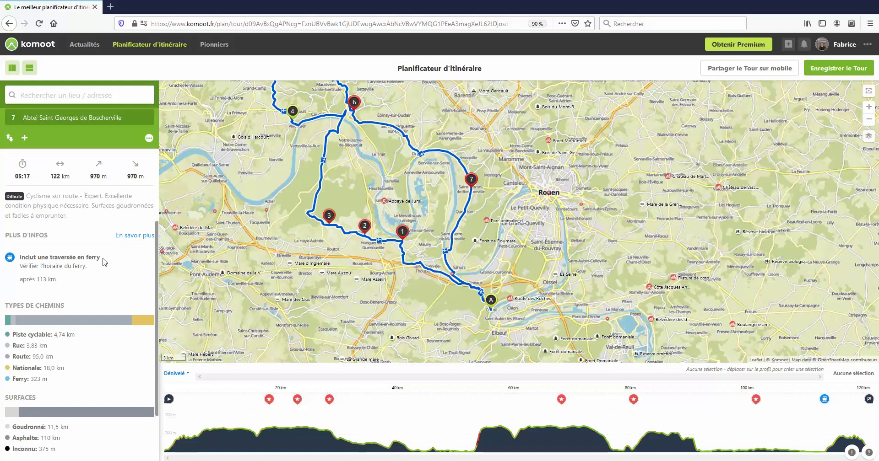
mouse_move(68, 320)
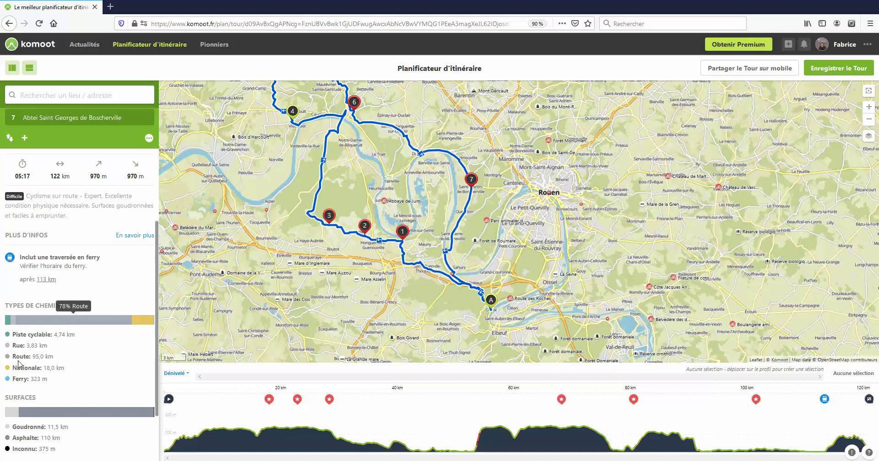
click(143, 323)
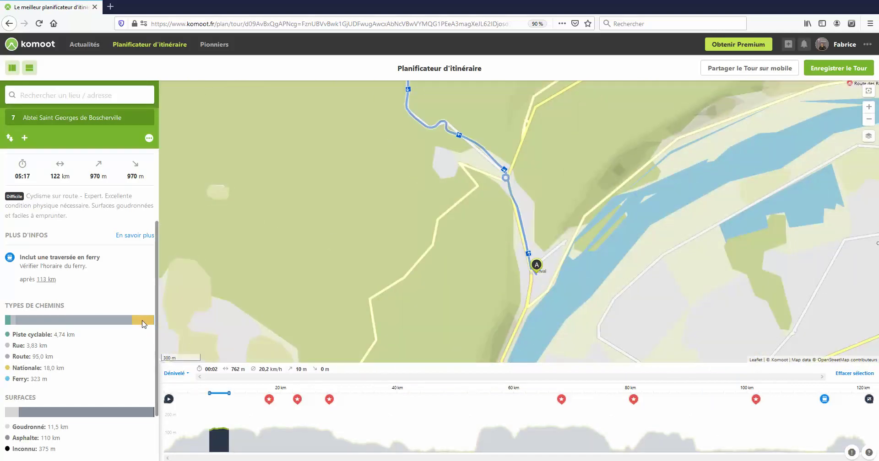
click(364, 227)
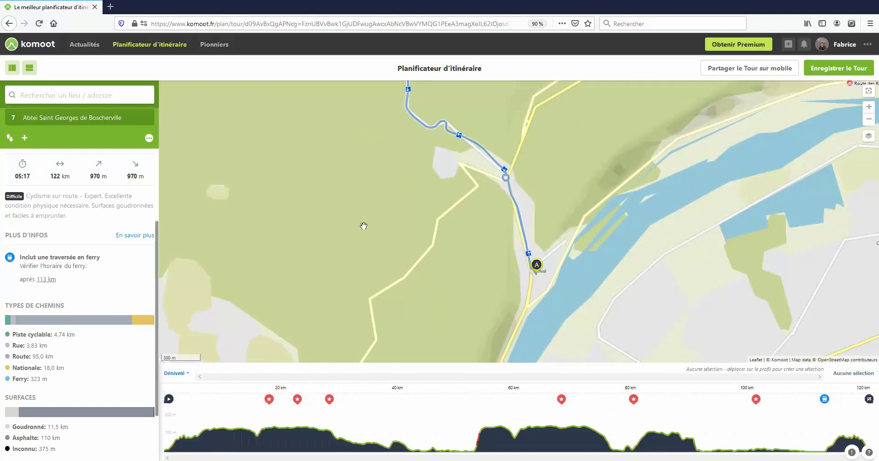
click(869, 121)
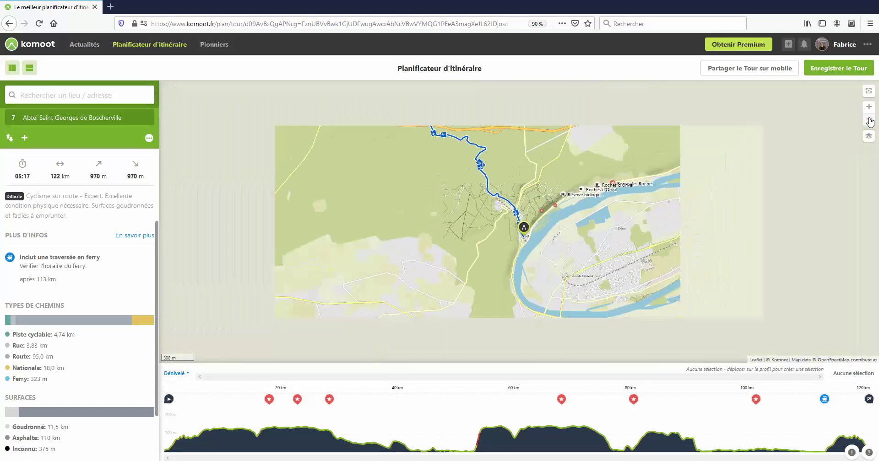
click(870, 121)
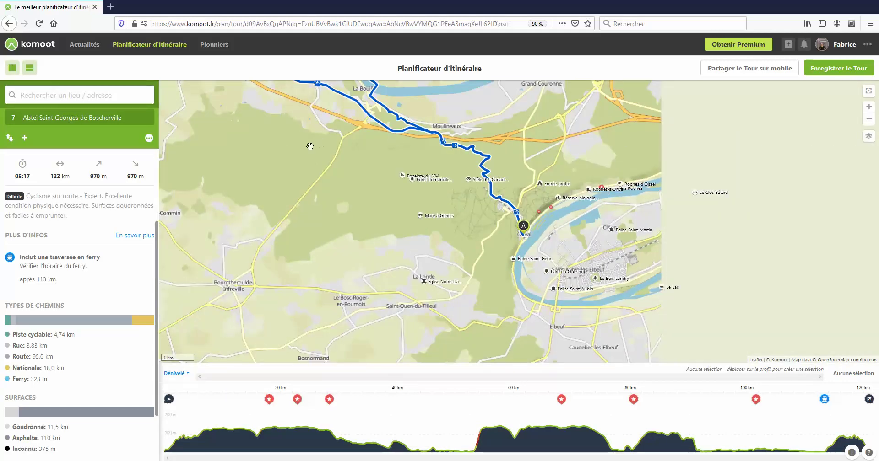
drag(300, 208, 336, 276)
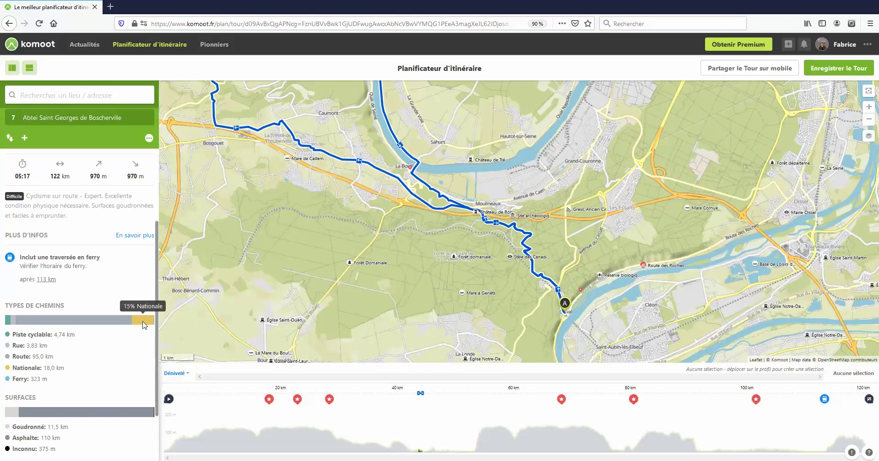
click(144, 325)
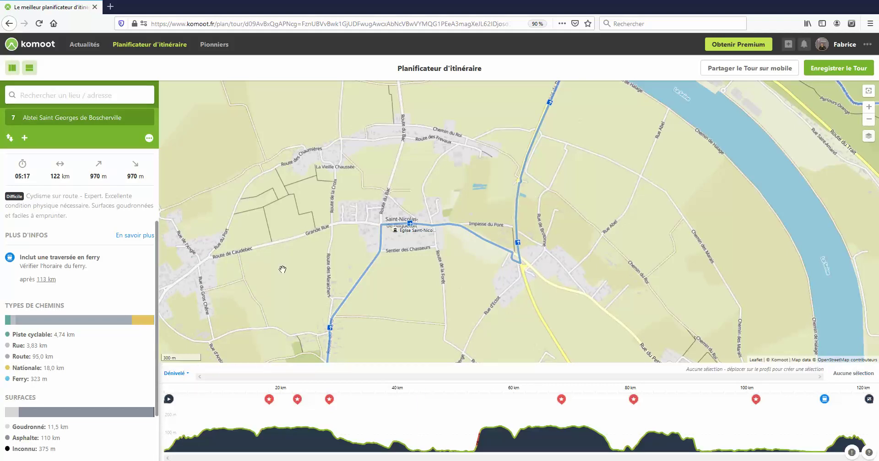
click(145, 320)
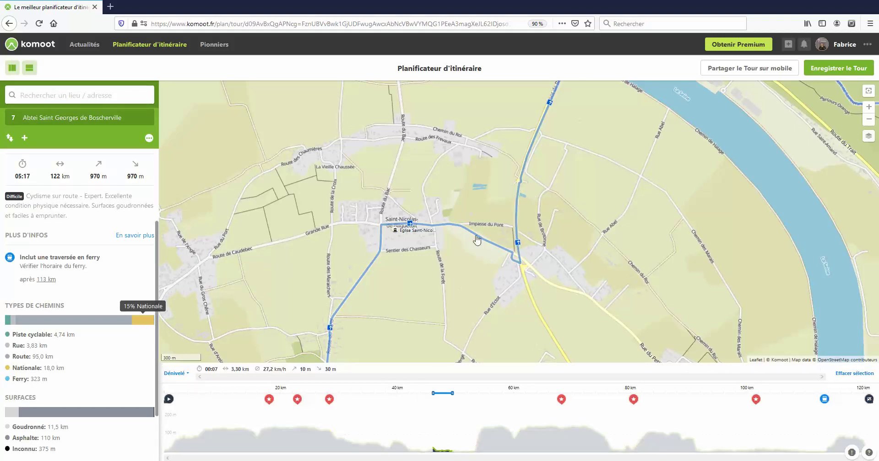
click(516, 215)
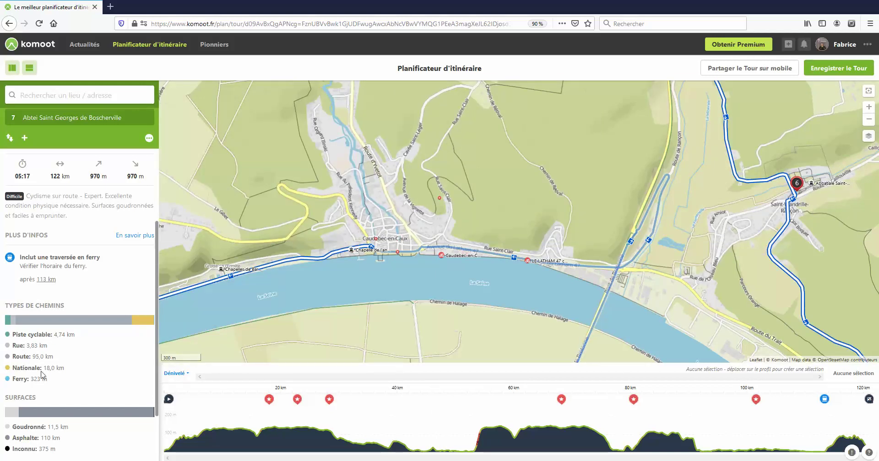
Locate the Piste cyclable sections and the Goudronné surface sections of the route on the map
click(32, 336)
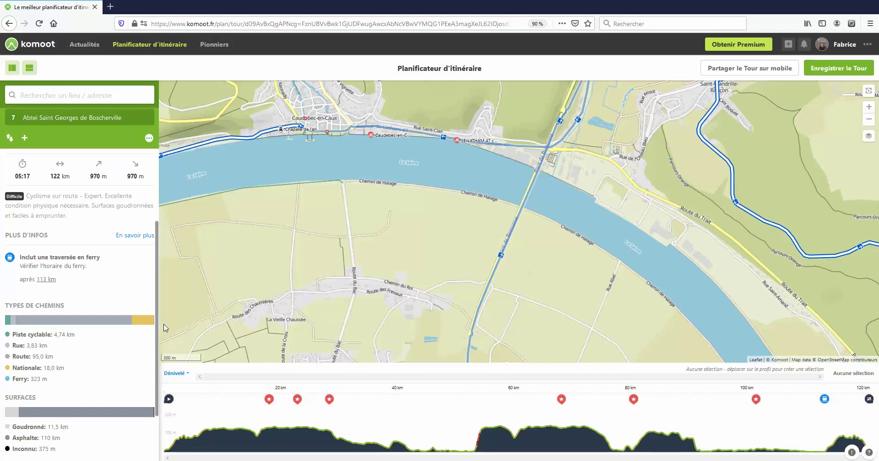
drag(157, 323, 112, 382)
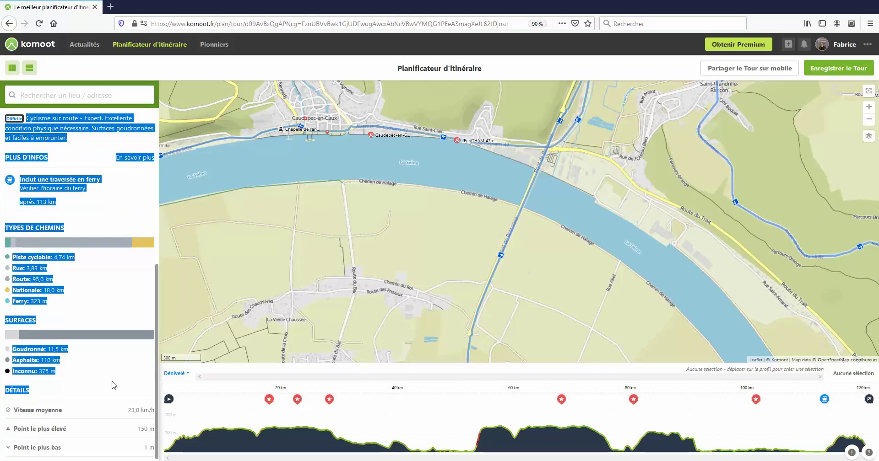
click(112, 382)
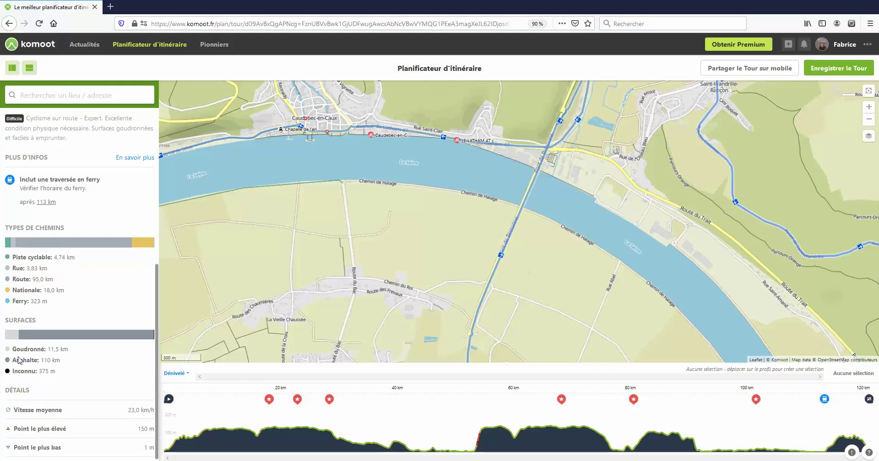
click(37, 353)
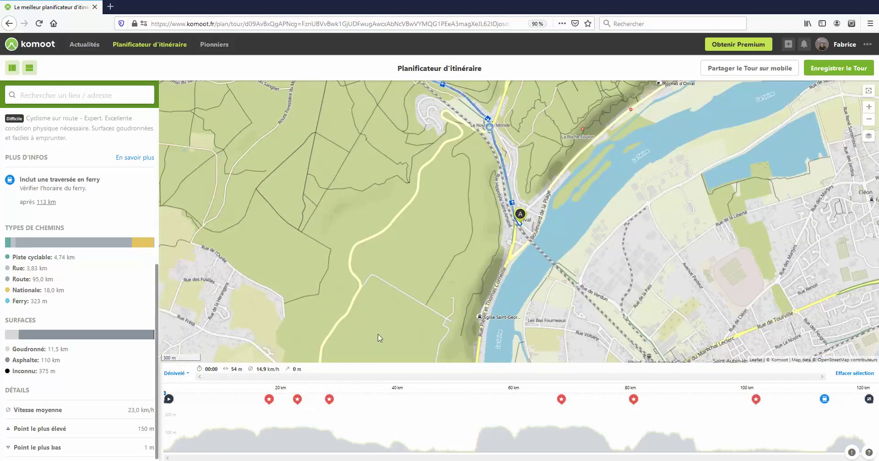
Select the steep 1.5 km climb at Villequier in the elevation profile and add a waypoint on that stretch of the route
click(317, 451)
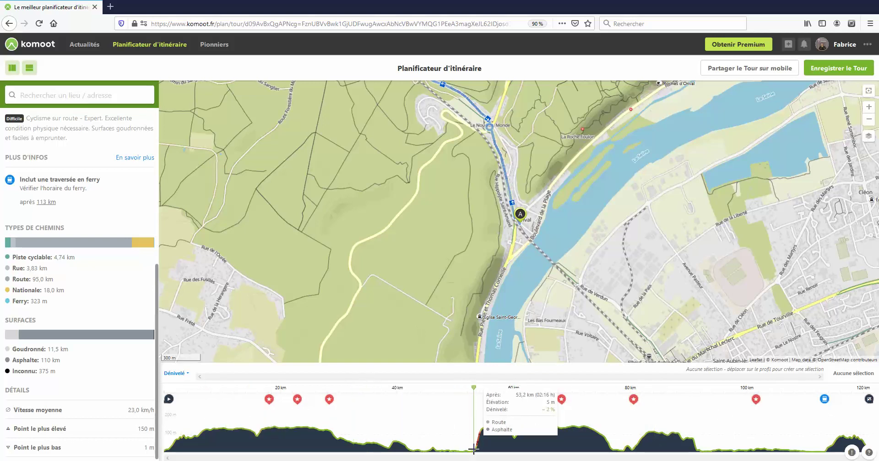
drag(477, 451, 484, 451)
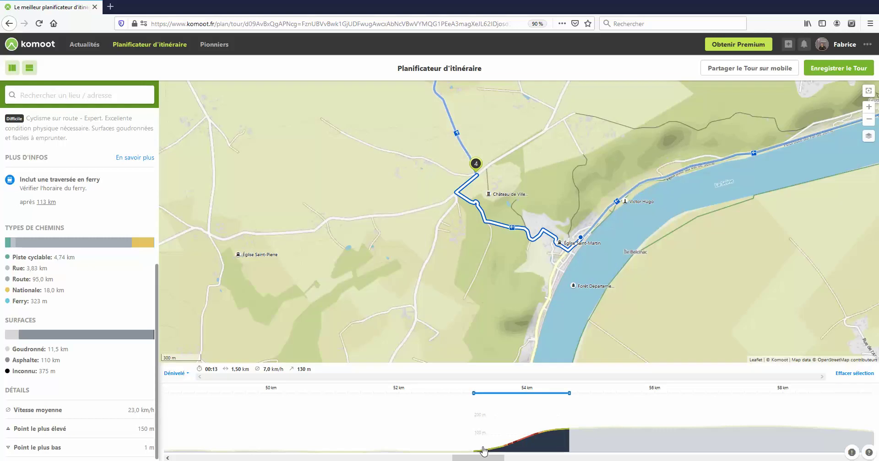
mouse_move(484, 431)
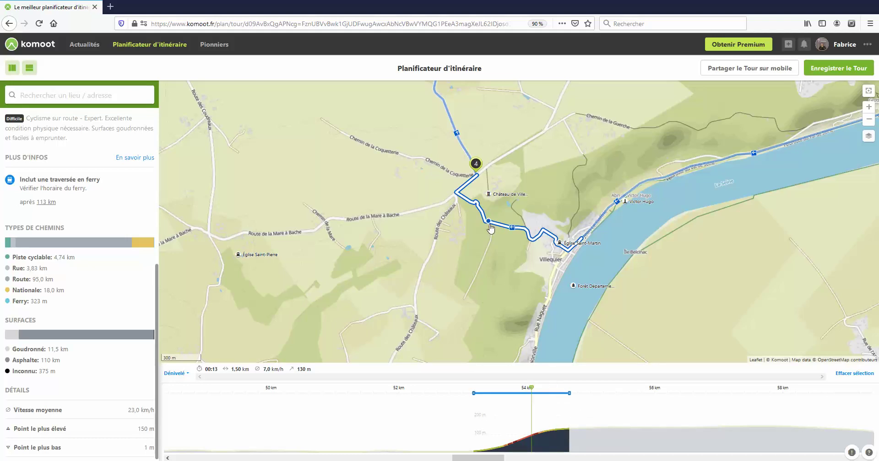
drag(490, 228, 519, 232)
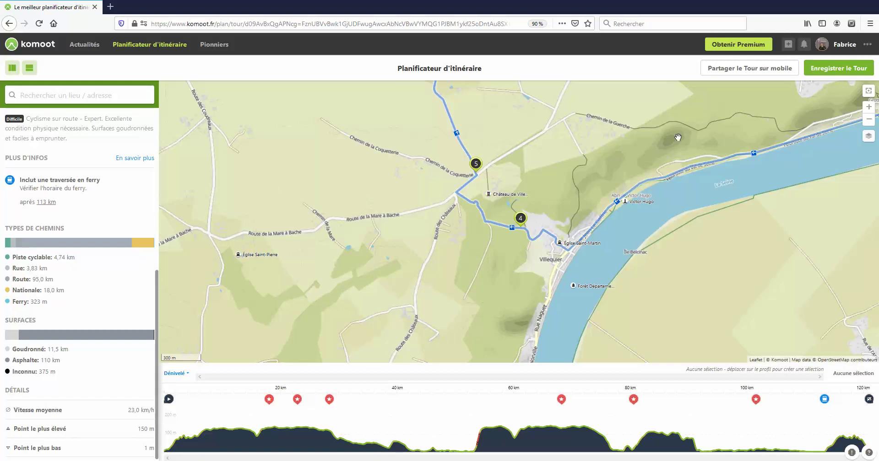
Save the planned tour under the name "sortie touristique"
click(834, 70)
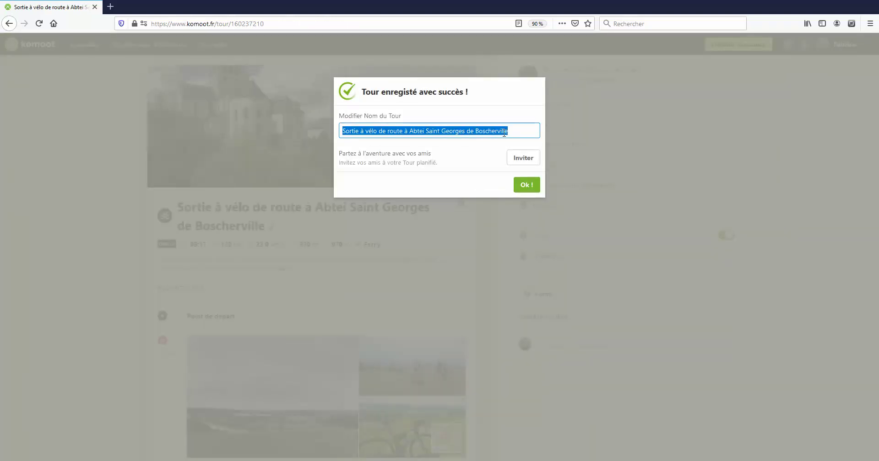
text(sor)
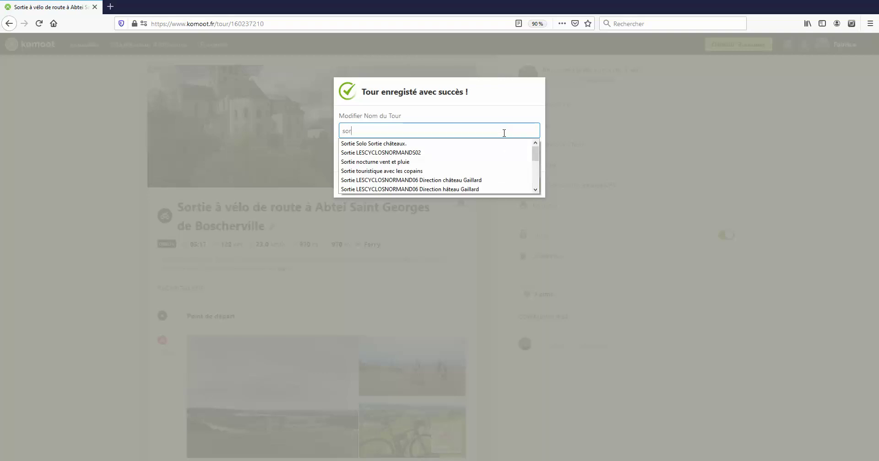
text(tie touristique)
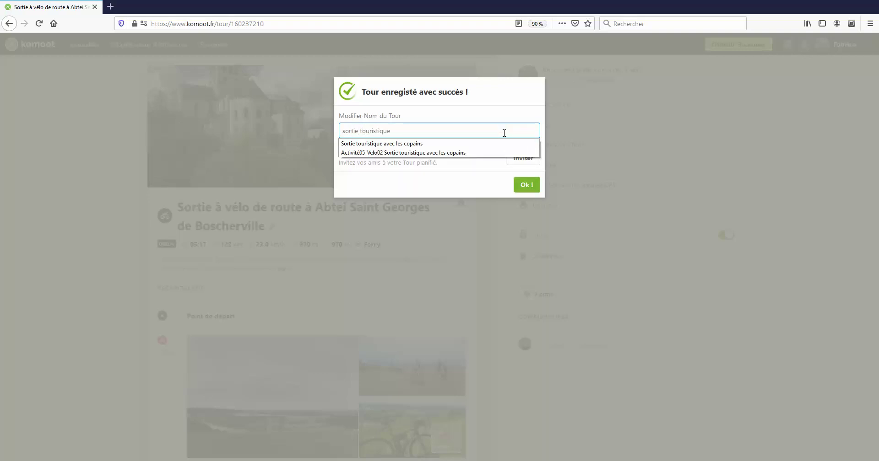
click(527, 185)
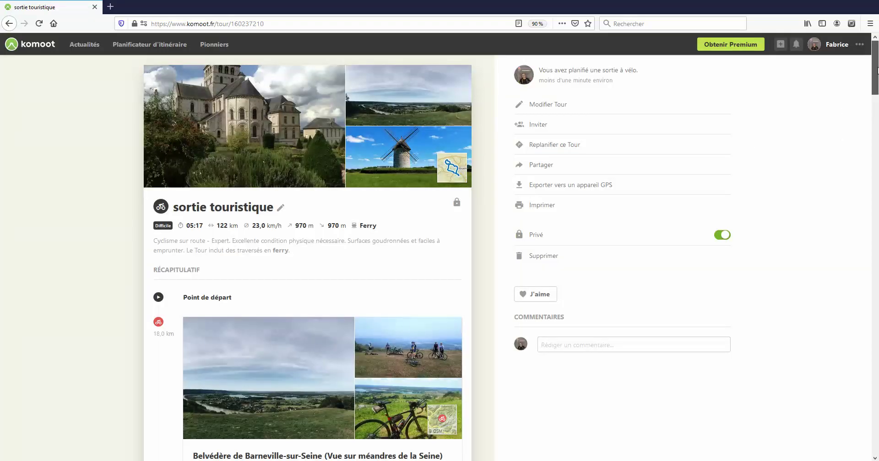
Review the saved tour's summary and its highlights, and return to the tour overview
mouse_move(877, 73)
mouse_down()
mouse_move(877, 92)
mouse_move(877, 64)
mouse_up()
drag(877, 71, 877, 199)
drag(878, 161, 877, 108)
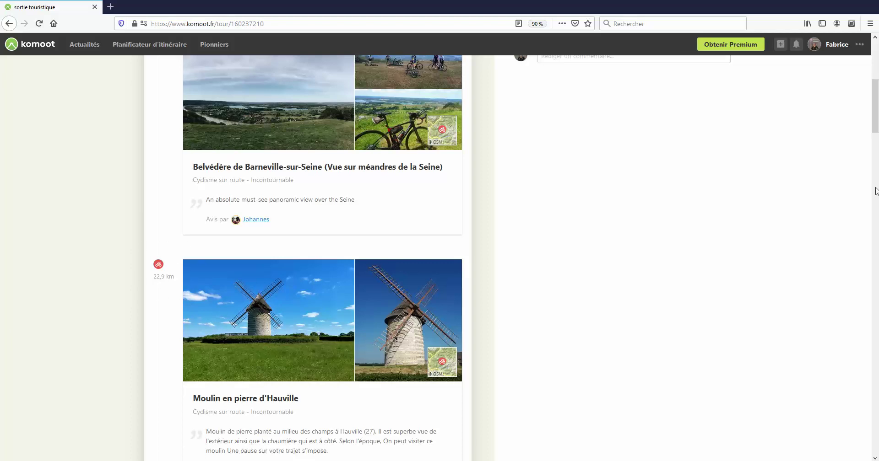
drag(876, 111, 877, 73)
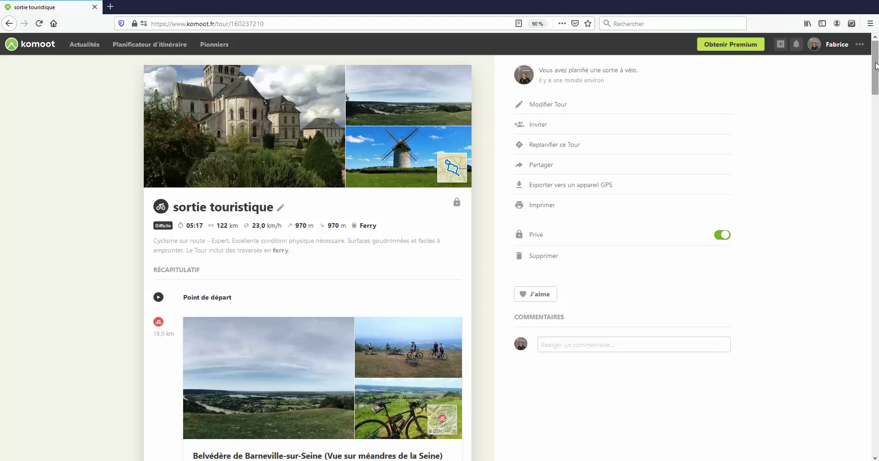
Show the additional account and help options
click(859, 45)
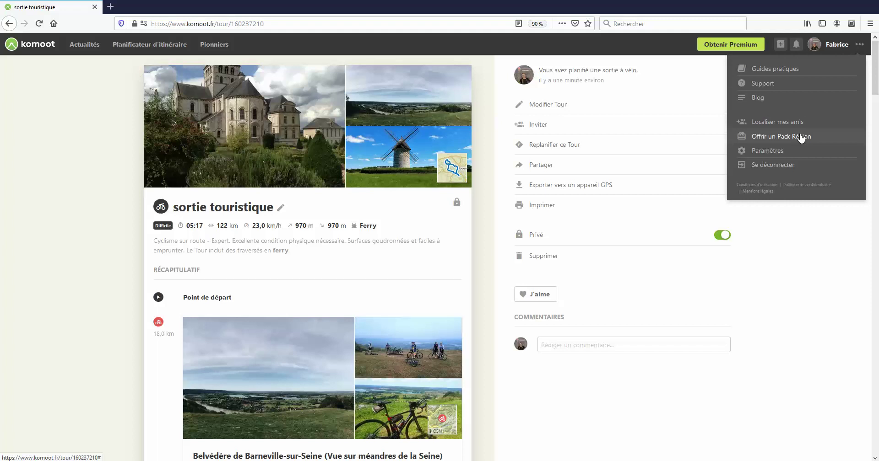